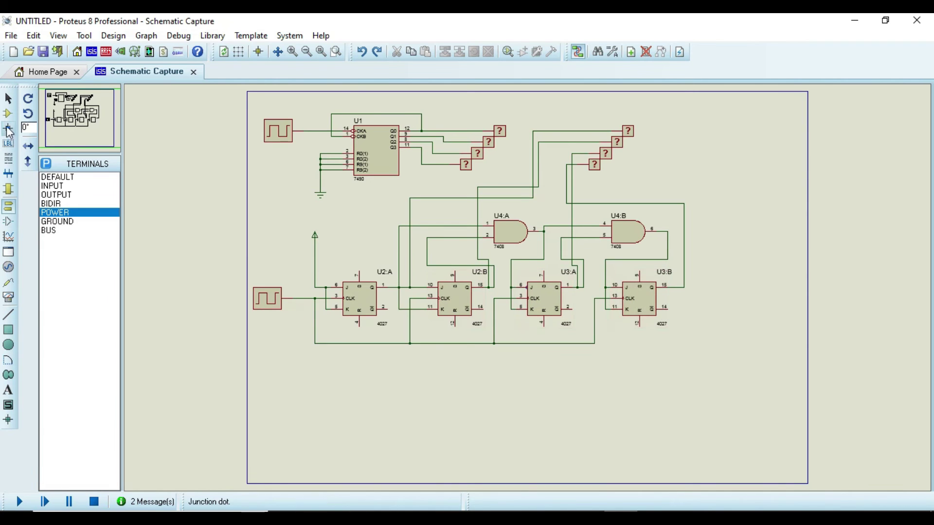
- Try to run the simulation of the 7490 counter and the JK flip-flop counter circuits
{"action": "left_click", "coordinate": [8, 114]}
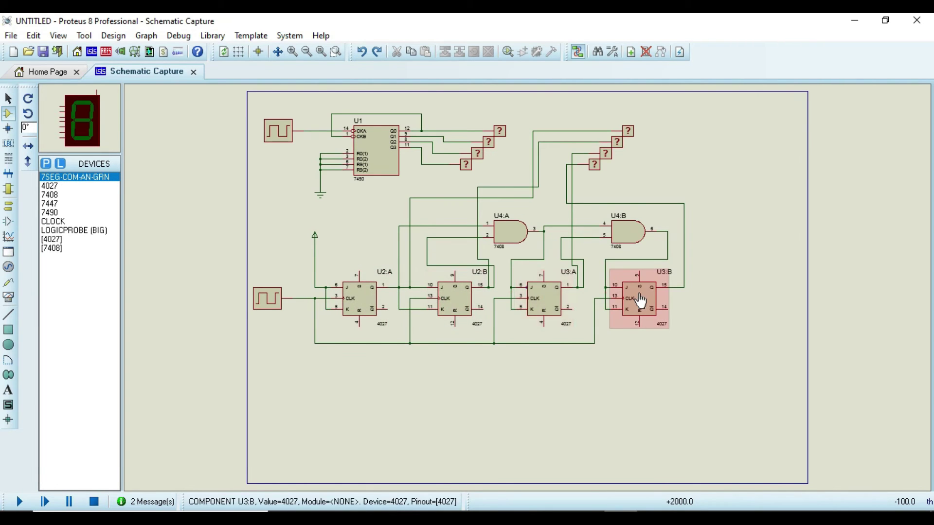
{"action": "left_click", "coordinate": [80, 230]}
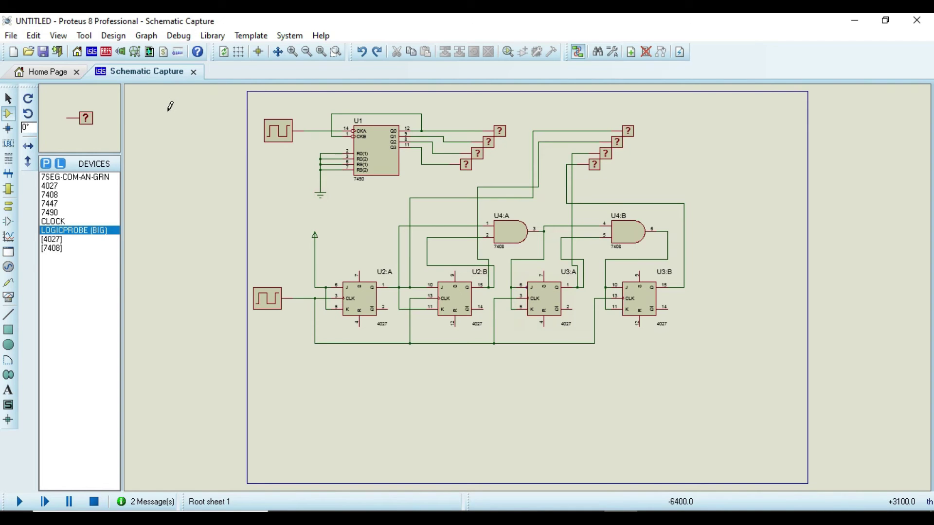
{"action": "left_click", "coordinate": [292, 52]}
{"action": "left_click", "coordinate": [75, 107]}
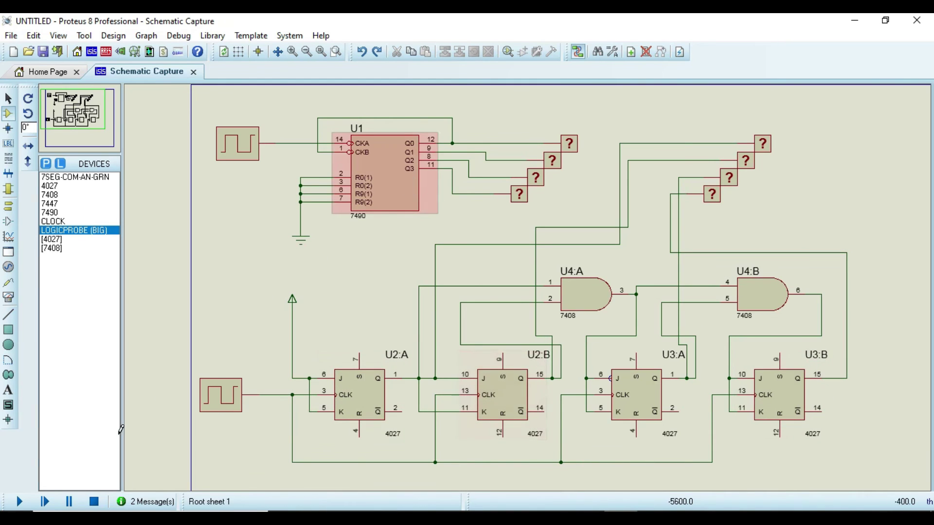
{"action": "left_click", "coordinate": [20, 501]}
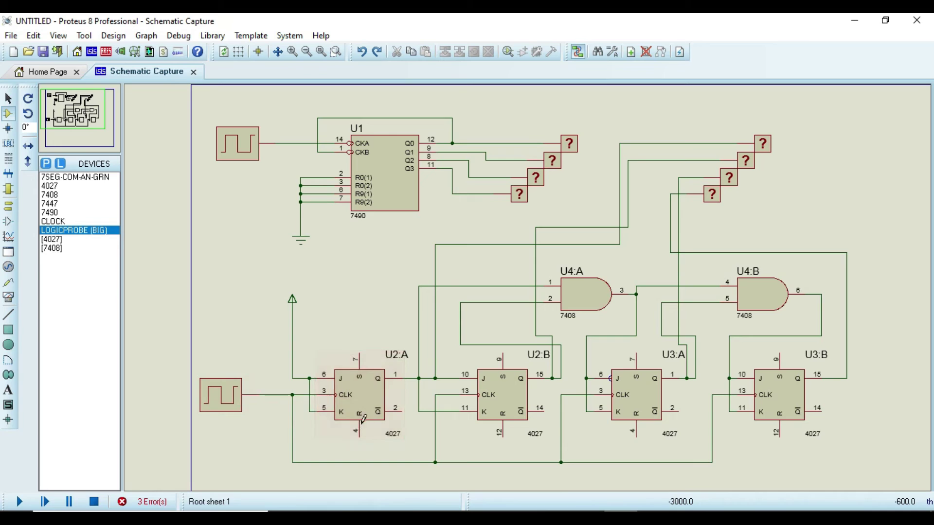
- Trace the wiring from the two 7408 AND gates to flip-flops U3:A and U3:B
{"action": "left_click", "coordinate": [15, 102]}
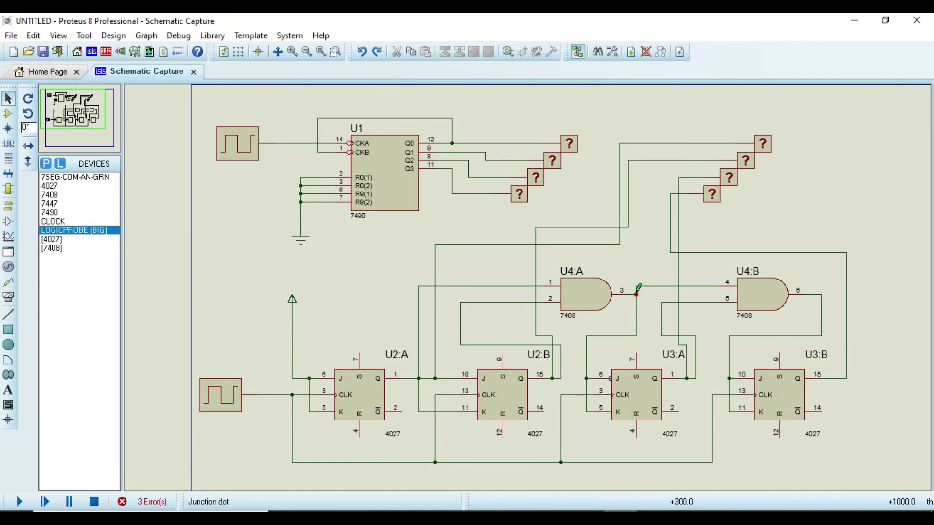
{"action": "left_click", "coordinate": [635, 327]}
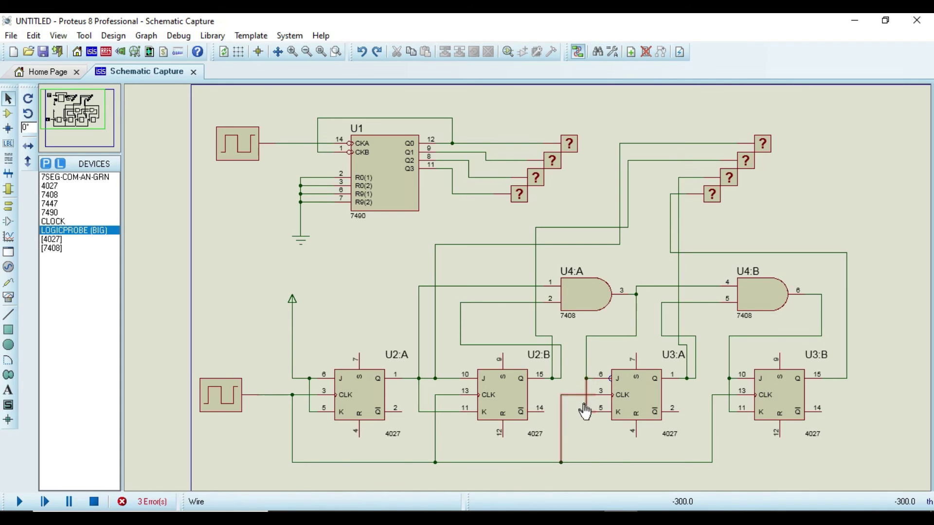
{"action": "left_click", "coordinate": [636, 294]}
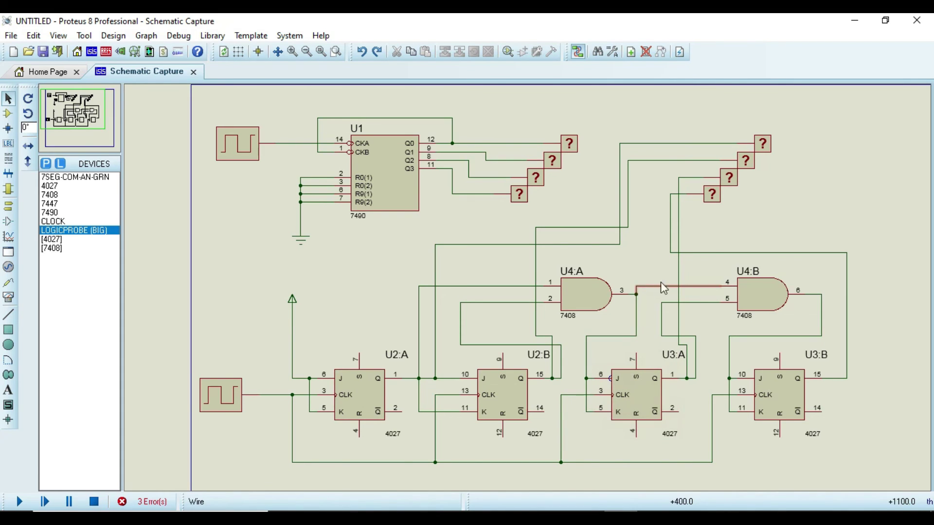
{"action": "left_click", "coordinate": [727, 301]}
{"action": "left_click", "coordinate": [687, 378]}
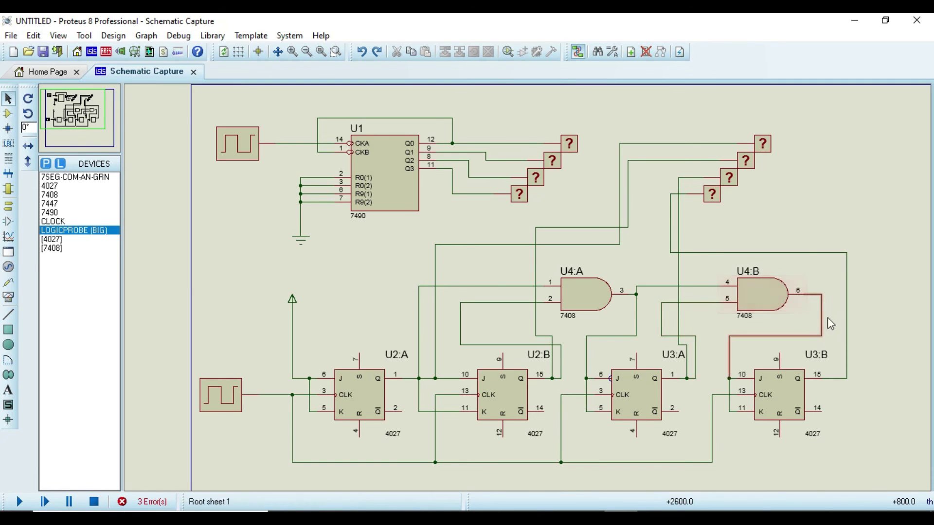
{"action": "left_click", "coordinate": [728, 378]}
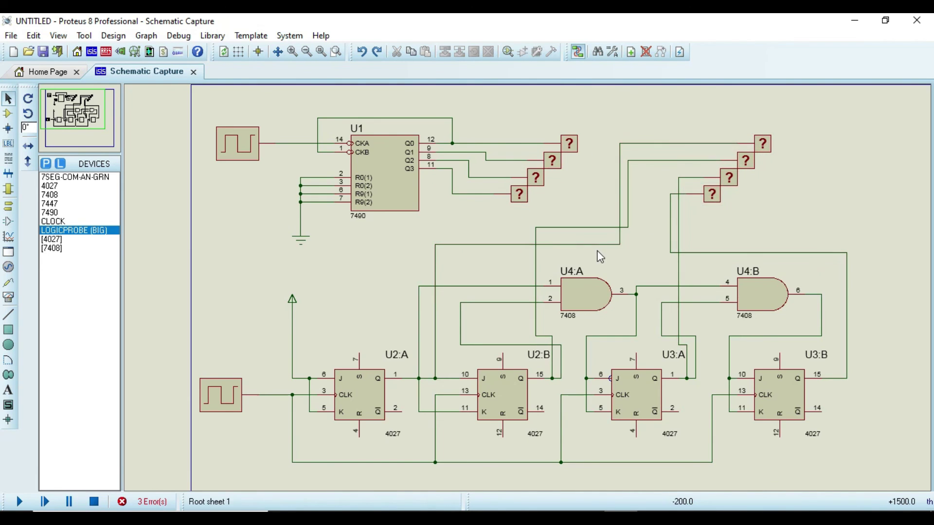
- Place a 7447 decoder beside the flip-flop counter's logic probes and a 7SEG-COM-AN-GRN display facing the decoder's outputs
{"action": "left_click", "coordinate": [54, 204]}
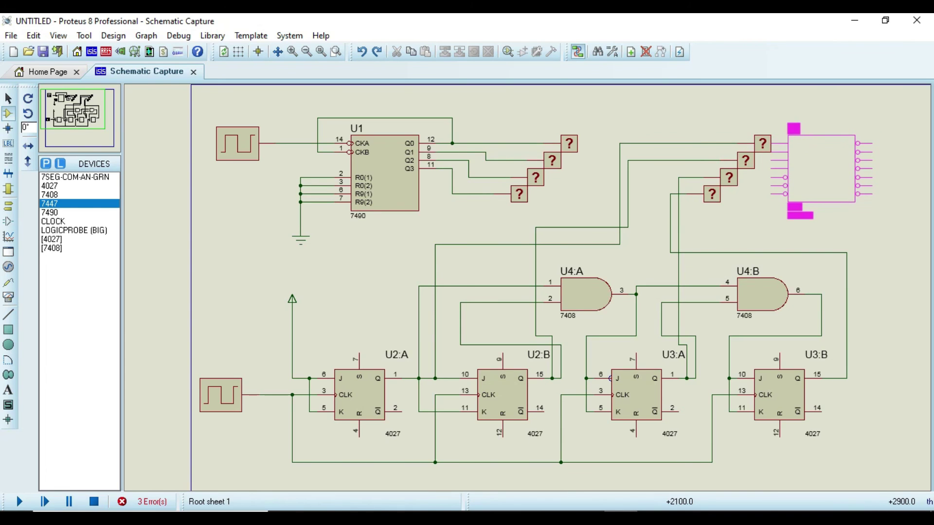
{"action": "left_click", "coordinate": [801, 132]}
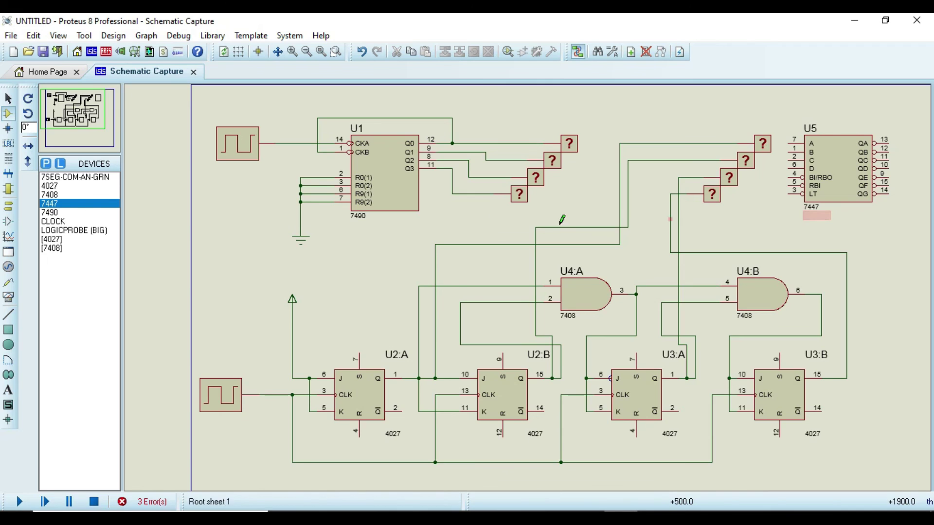
{"action": "left_click", "coordinate": [69, 178]}
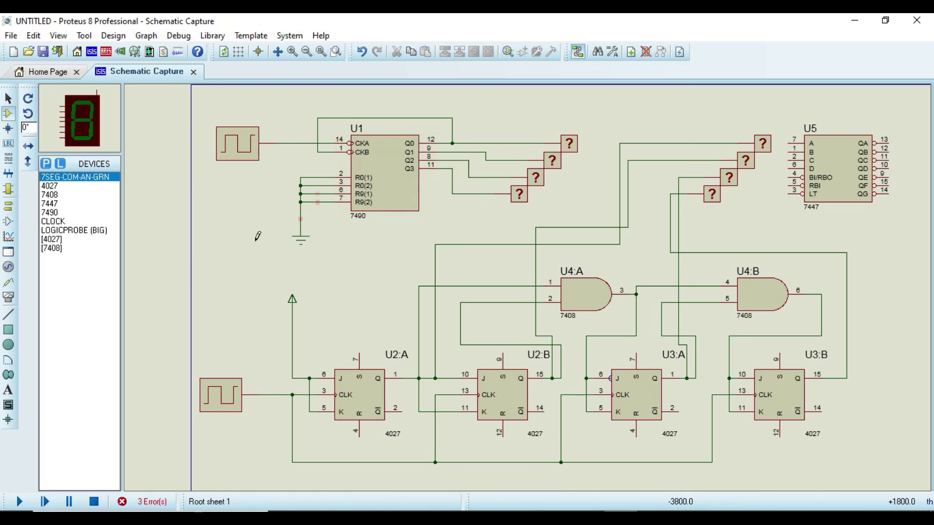
{"action": "left_click", "coordinate": [8, 99]}
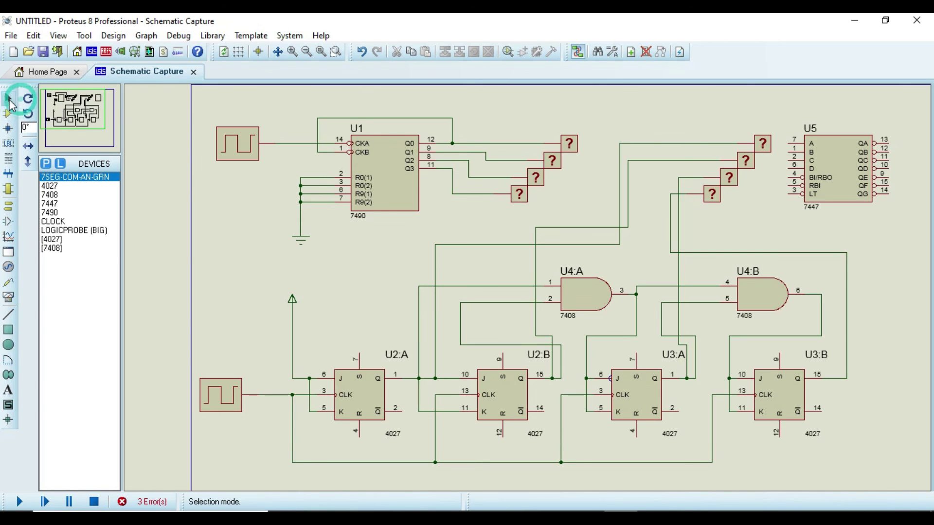
{"action": "key", "text": "F5"}
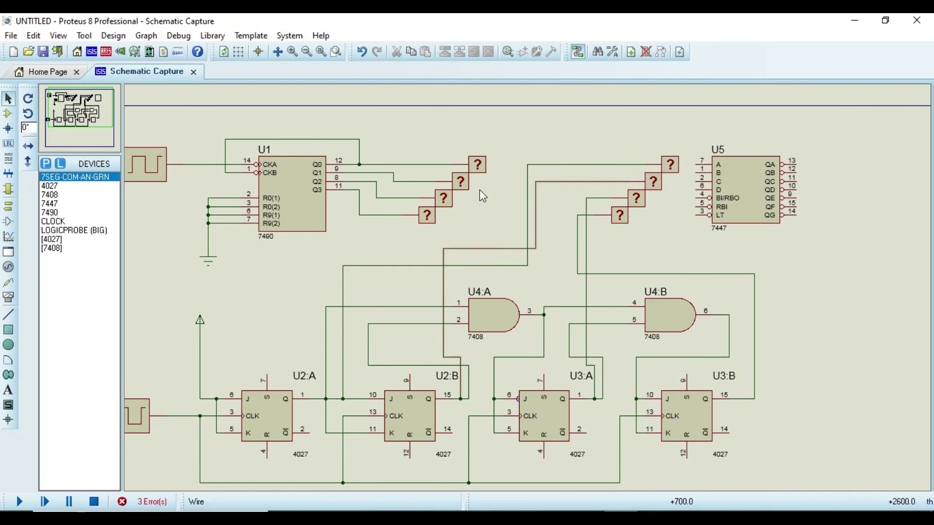
{"action": "left_click", "coordinate": [92, 177]}
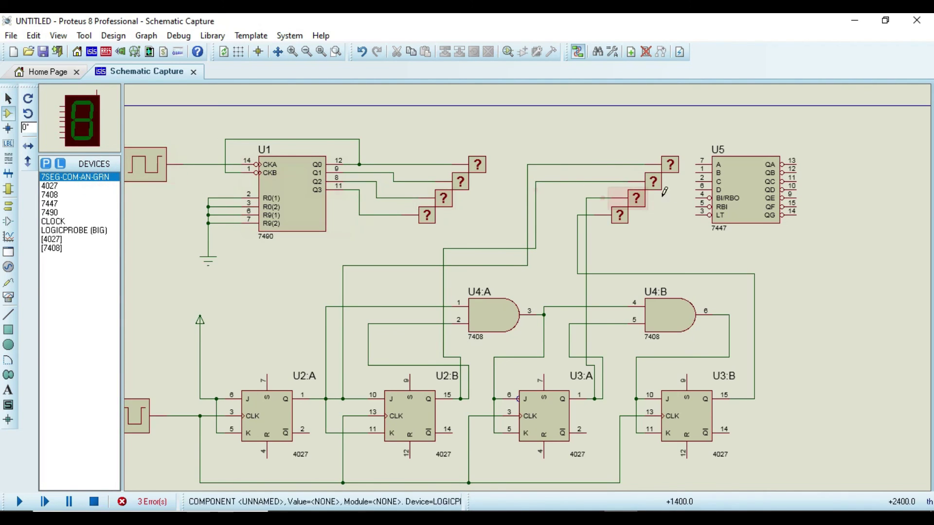
{"action": "left_click", "coordinate": [870, 186]}
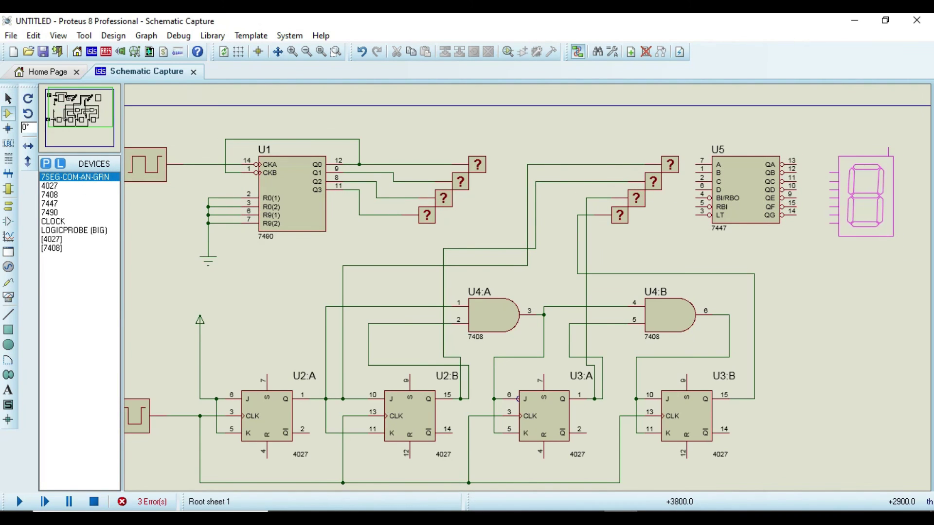
{"action": "left_click", "coordinate": [841, 154]}
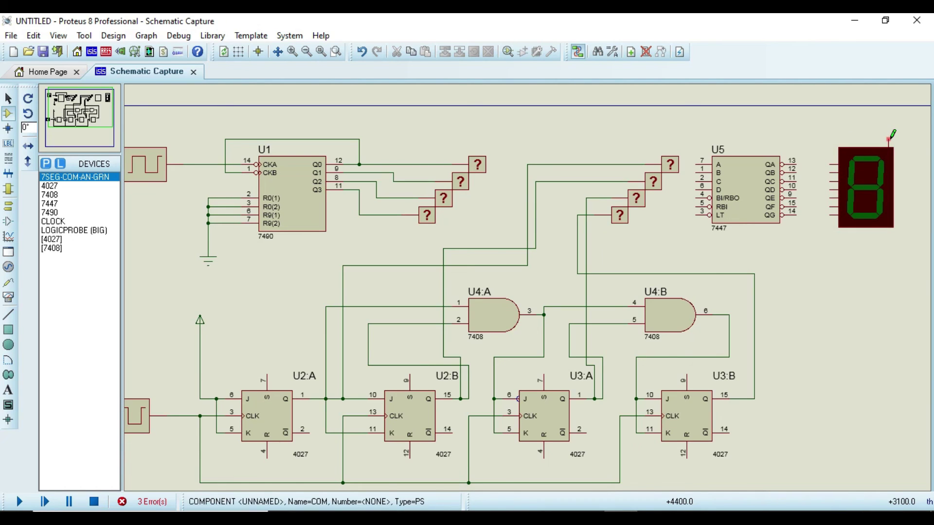
- Place a POWER terminal above the seven-segment display and wire it to the display's COM pin
{"action": "left_click", "coordinate": [11, 209]}
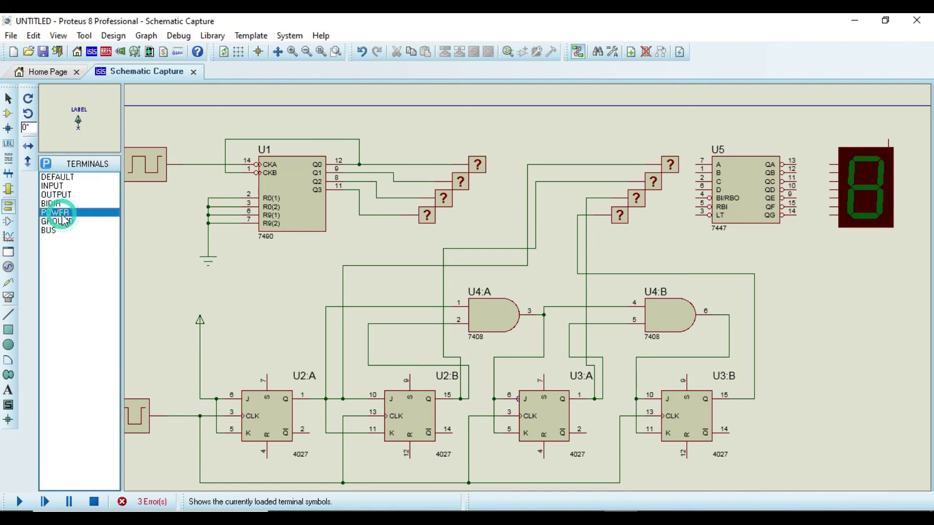
{"action": "left_click", "coordinate": [889, 115]}
{"action": "left_click", "coordinate": [888, 116]}
{"action": "left_click", "coordinate": [888, 121]}
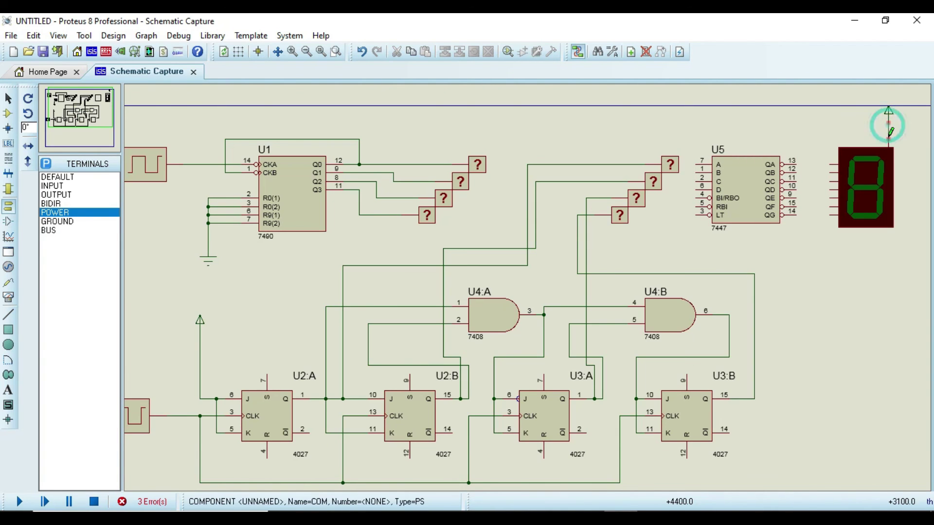
{"action": "left_click", "coordinate": [888, 142]}
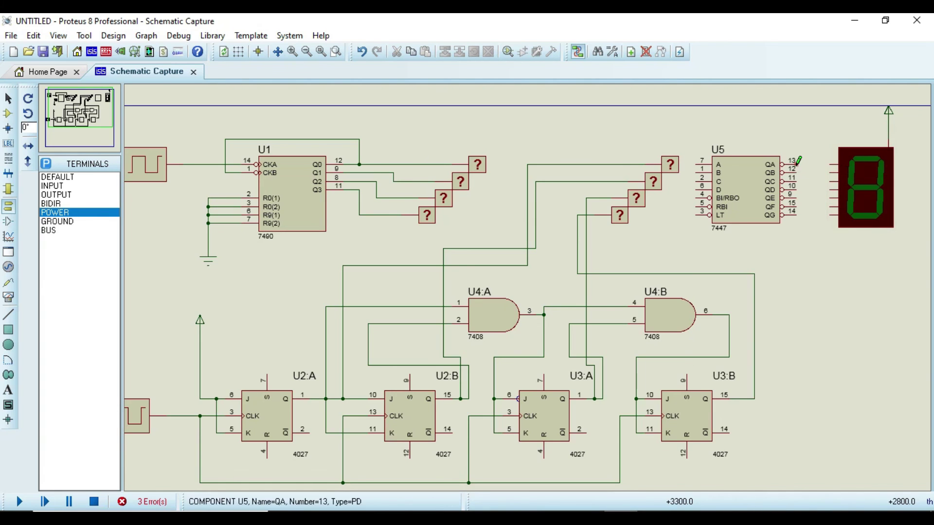
- Wire the 7447 outputs QA through QG to the matching segment pins A through G of the seven-segment display
{"action": "left_click", "coordinate": [830, 164]}
{"action": "left_click", "coordinate": [798, 165]}
{"action": "left_click", "coordinate": [831, 173]}
{"action": "left_click", "coordinate": [796, 173]}
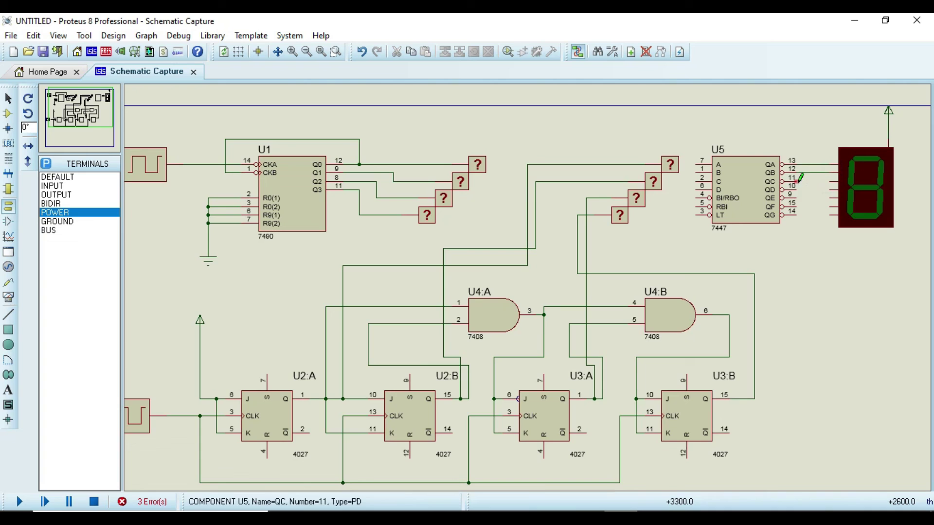
{"action": "left_click", "coordinate": [831, 181]}
{"action": "left_click", "coordinate": [798, 184]}
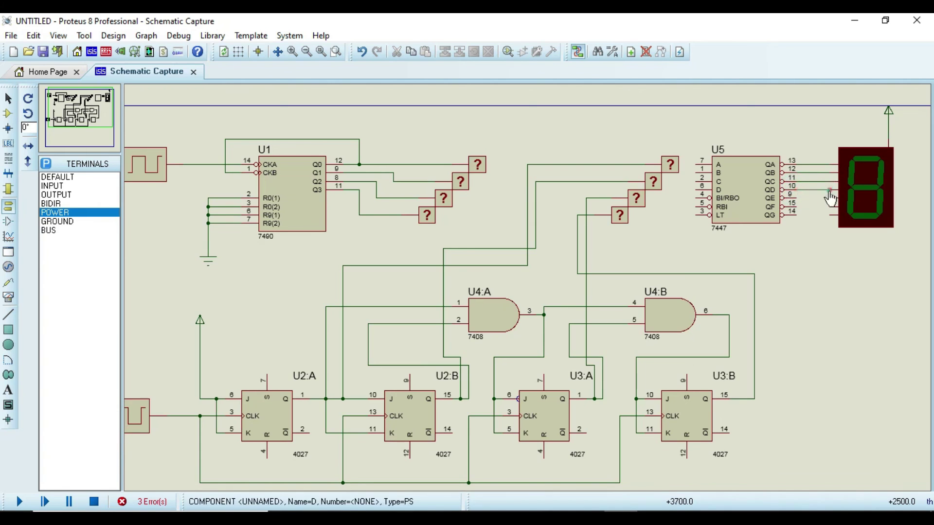
{"action": "left_click", "coordinate": [832, 190]}
{"action": "left_click", "coordinate": [798, 190]}
{"action": "left_click", "coordinate": [797, 198]}
{"action": "left_click", "coordinate": [831, 198]}
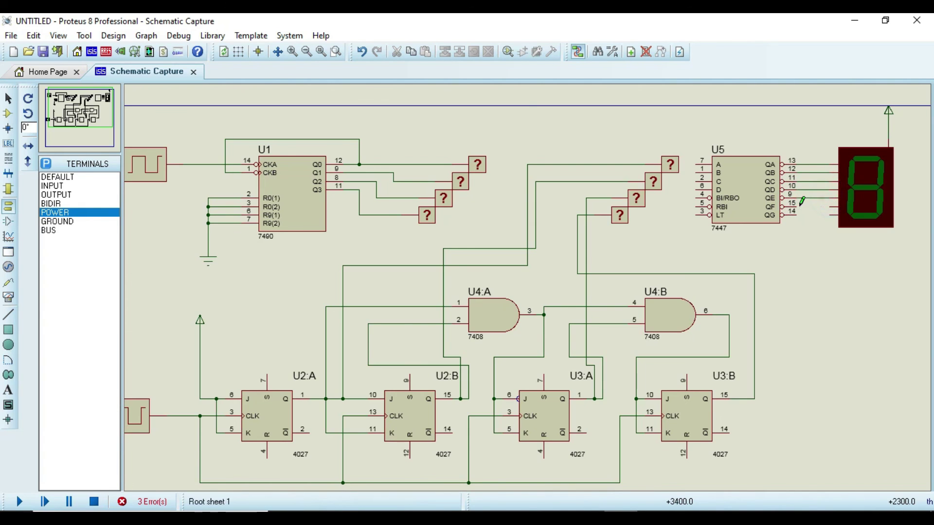
{"action": "left_click", "coordinate": [797, 206]}
{"action": "left_click", "coordinate": [831, 206]}
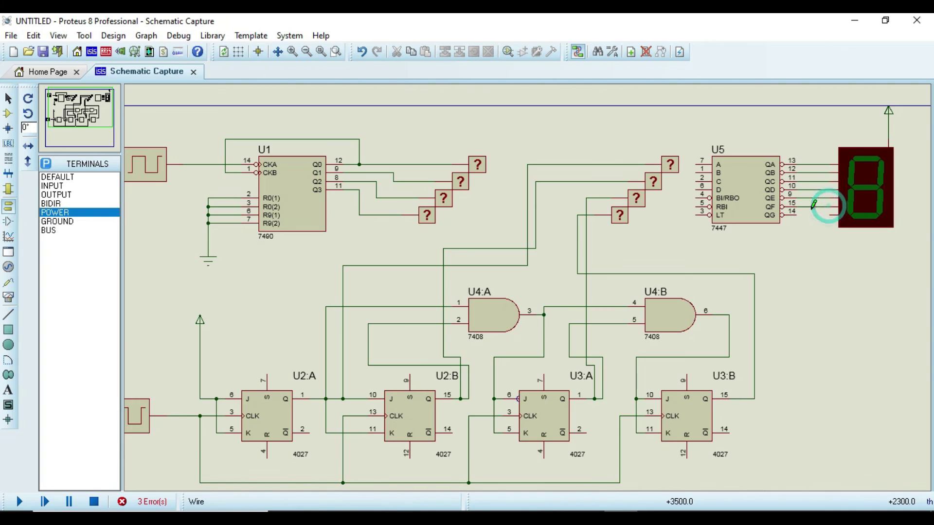
{"action": "left_click", "coordinate": [797, 214]}
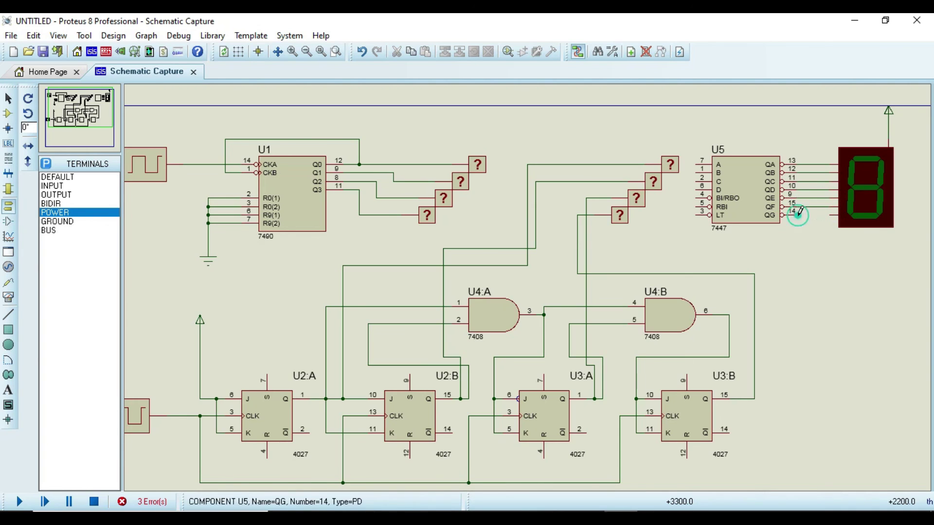
{"action": "left_click", "coordinate": [832, 215]}
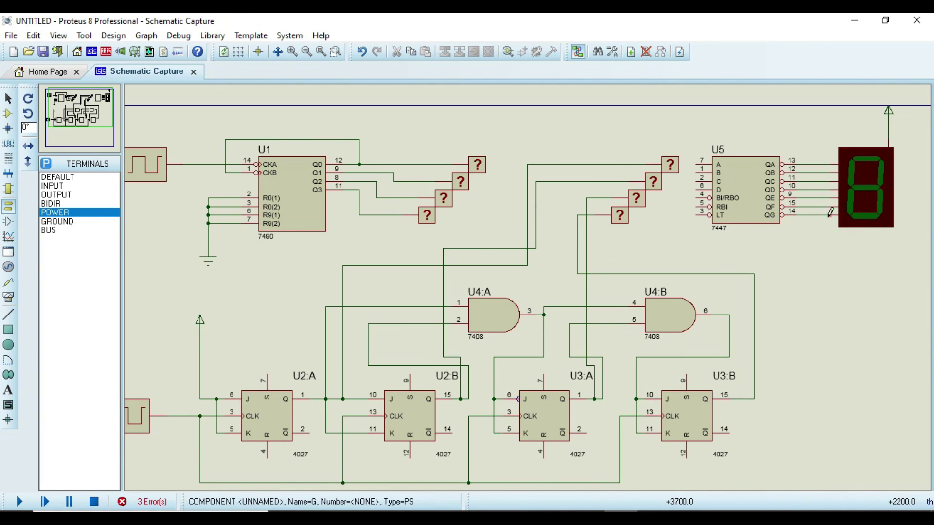